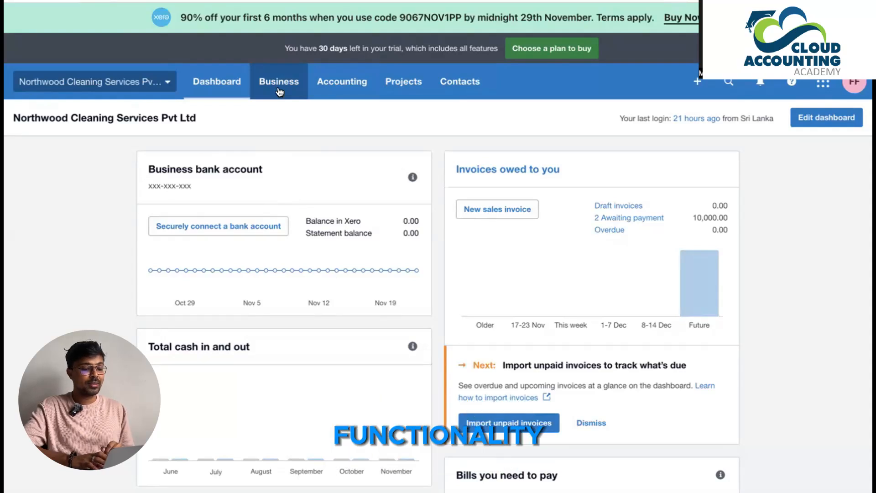
# Step: Go to purchase orders and set the quantity of the F001 Chemical line to 20 on the new order
pyautogui.click(277, 91)
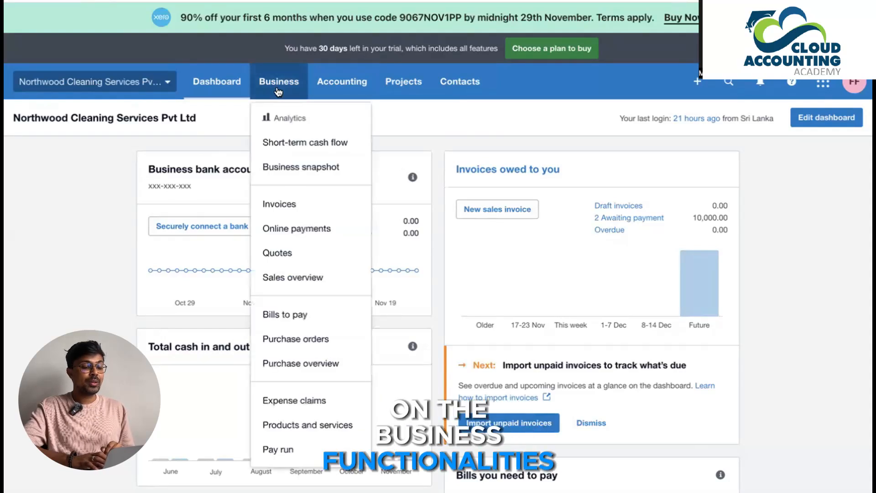
pyautogui.click(294, 341)
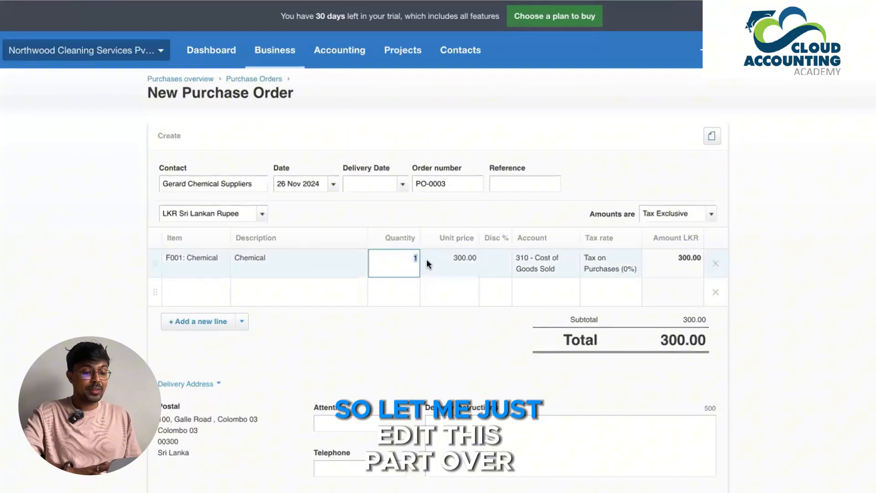
pyautogui.write('20')
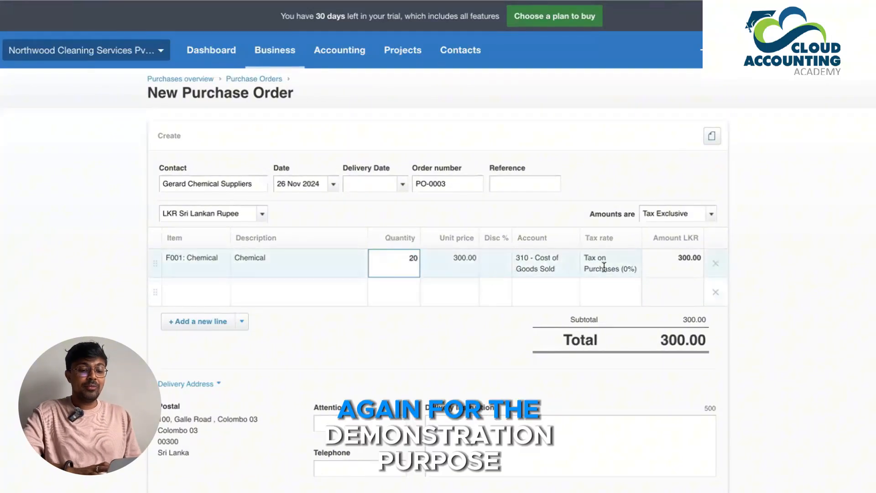
pyautogui.press('Return')
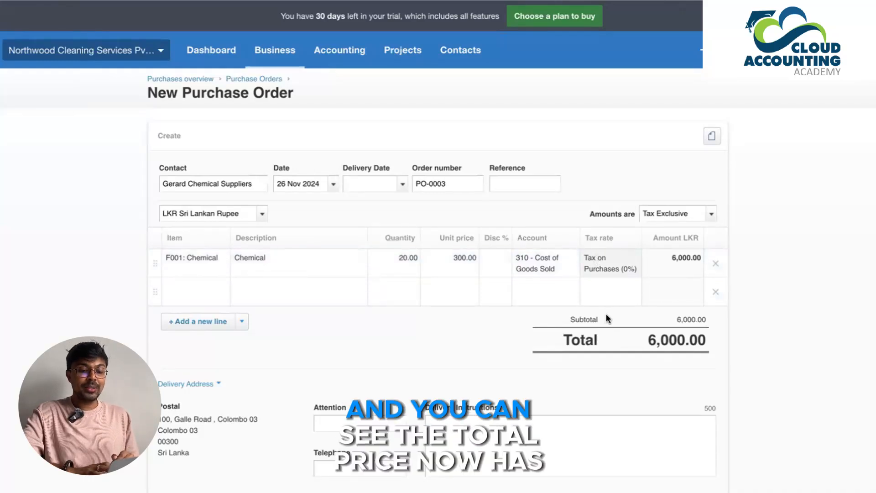
# Step: Check the purchase order's total and delivery details, and approve the order
pyautogui.scroll(-1, 606, 308)
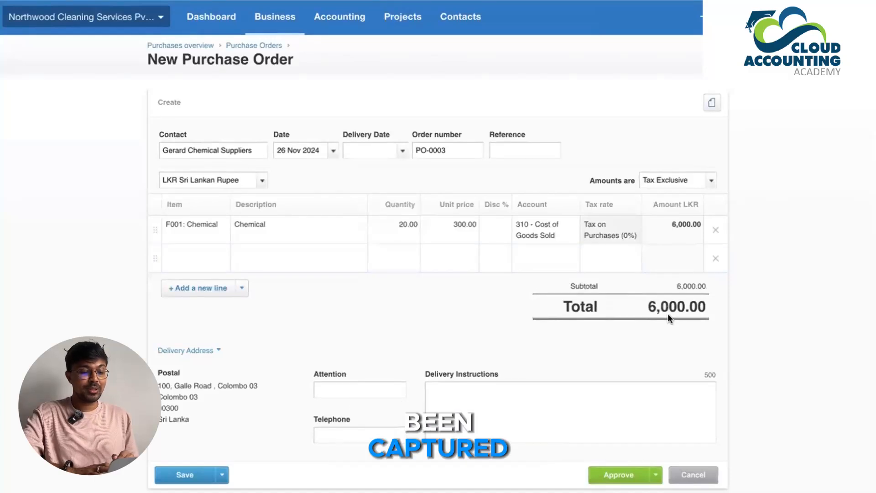
pyautogui.scroll(-2, 665, 313)
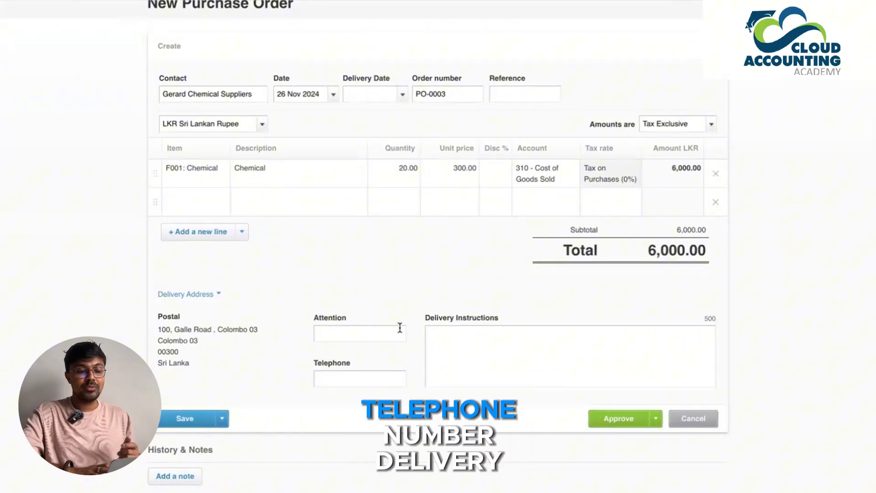
pyautogui.scroll(-2, 469, 344)
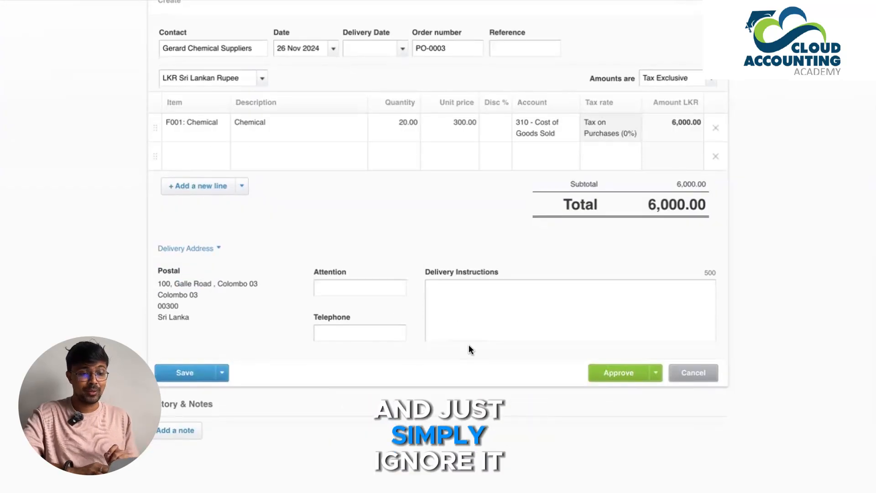
pyautogui.scroll(2, 469, 346)
pyautogui.scroll(-1, 469, 345)
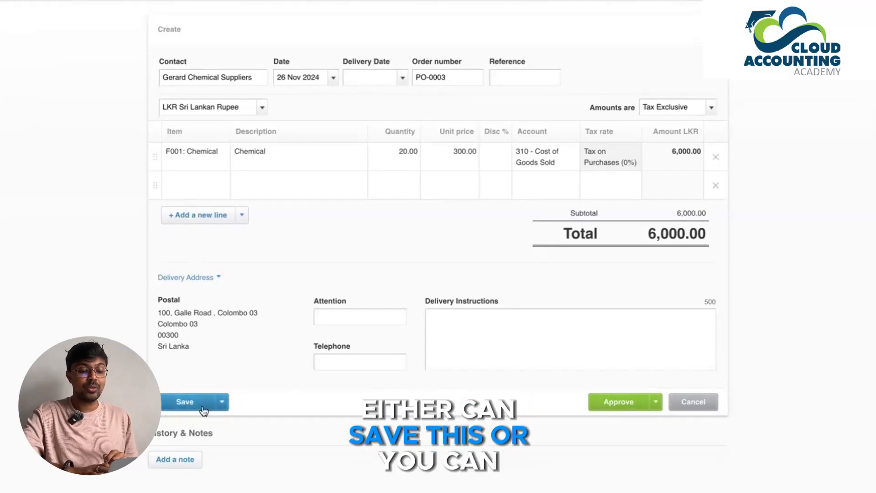
pyautogui.click(655, 402)
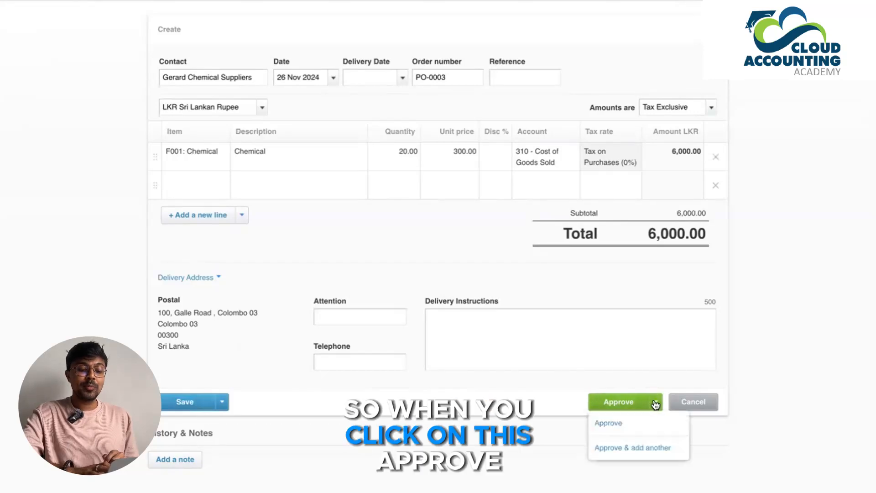
pyautogui.click(645, 430)
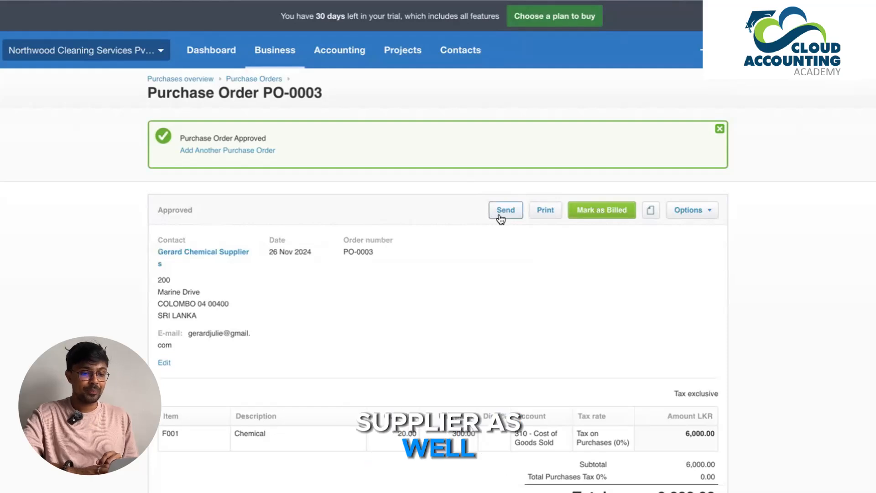
# Step: Print the purchase order as a PDF without marking it as sent, and open the downloaded Purchase Order PO0003.pdf
pyautogui.click(547, 211)
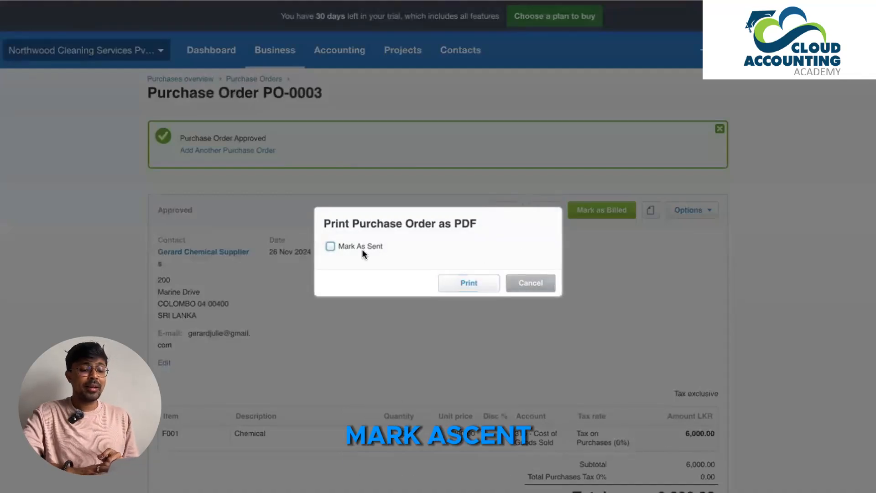
pyautogui.click(470, 279)
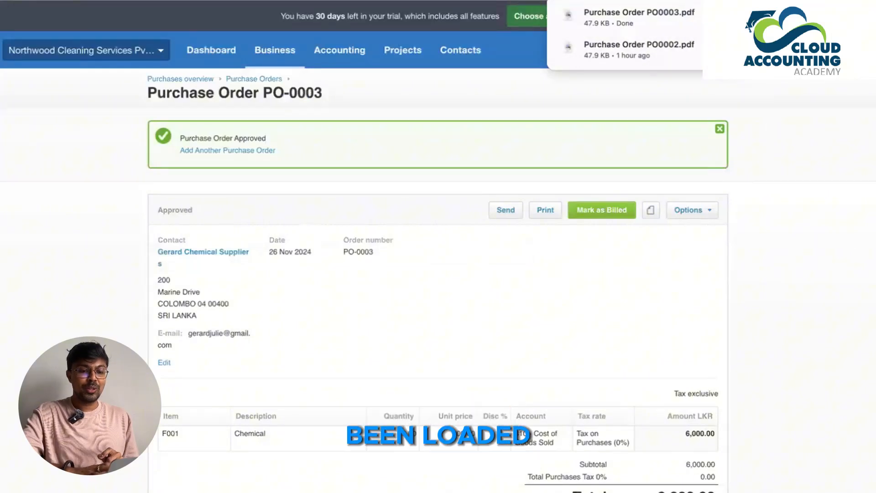
pyautogui.click(699, 17)
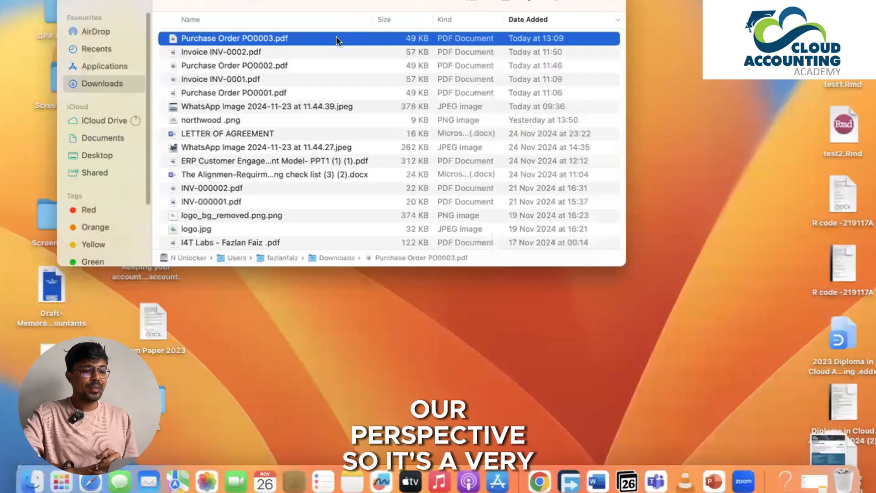
pyautogui.doubleClick(336, 38)
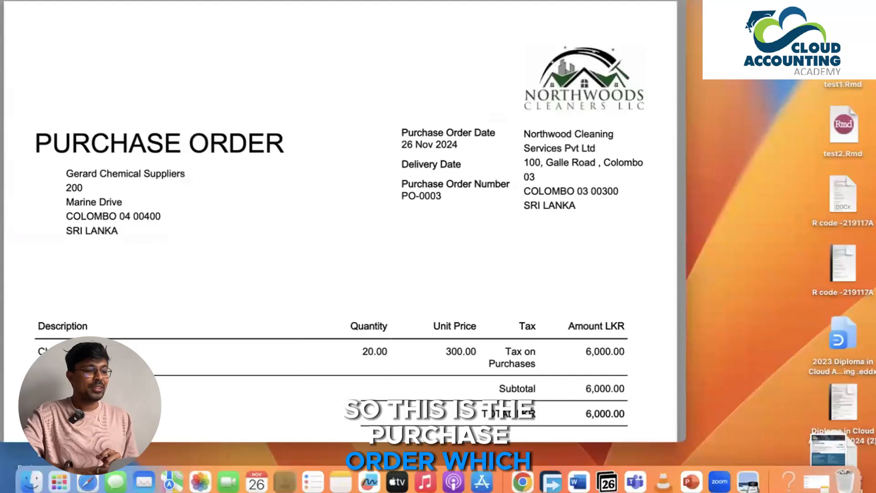
# Step: Switch back to Google Chrome and email the purchase order to the supplier with the default message, marked as sent
pyautogui.click(35, 1)
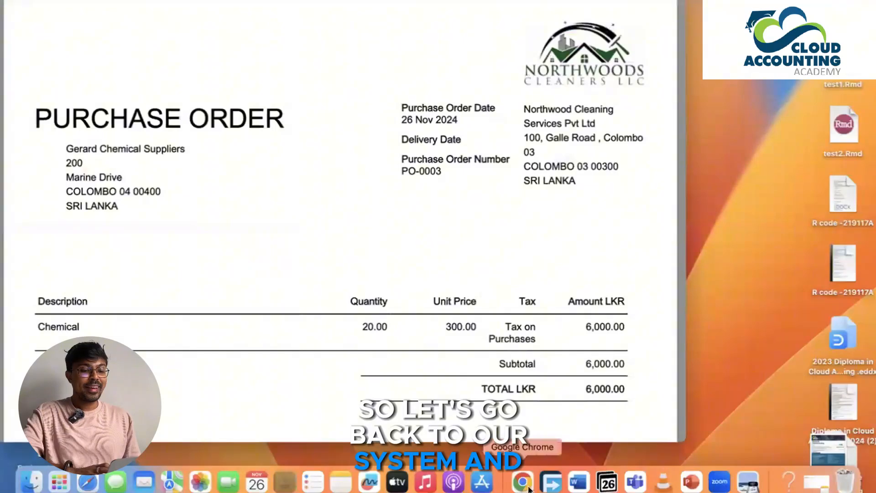
pyautogui.click(523, 481)
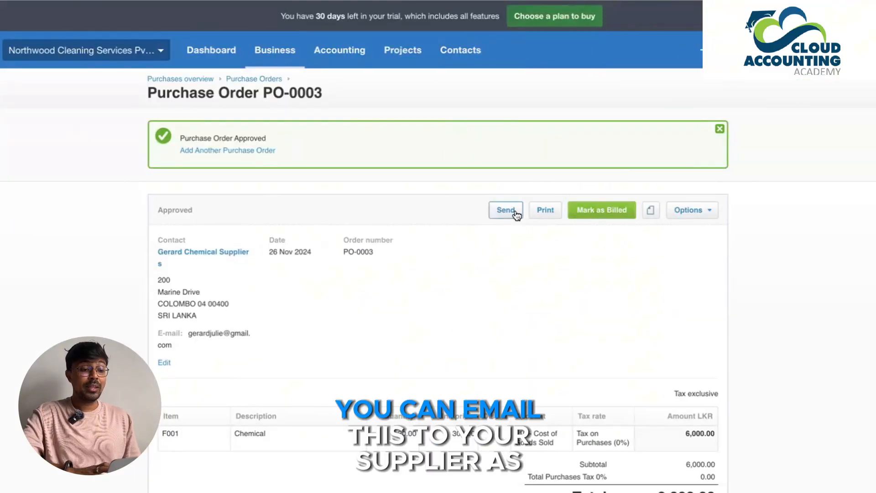
pyautogui.click(515, 211)
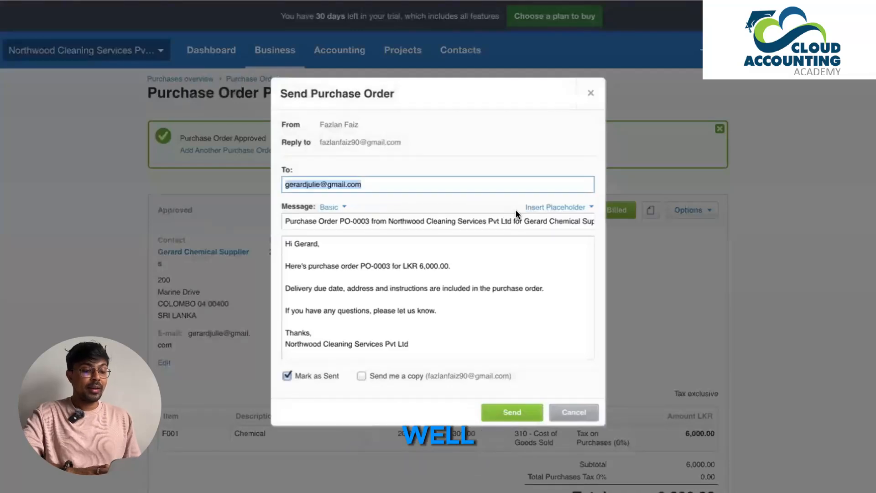
pyautogui.scroll(-1, 317, 255)
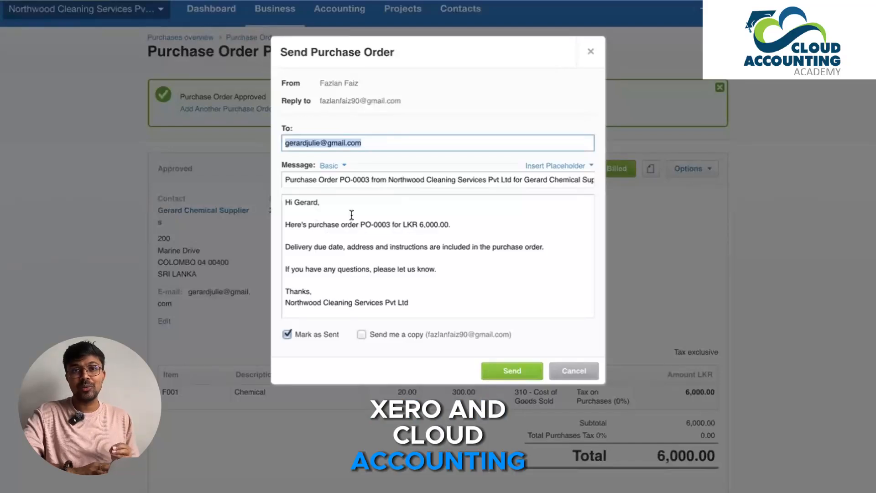
pyautogui.scroll(-1, 351, 214)
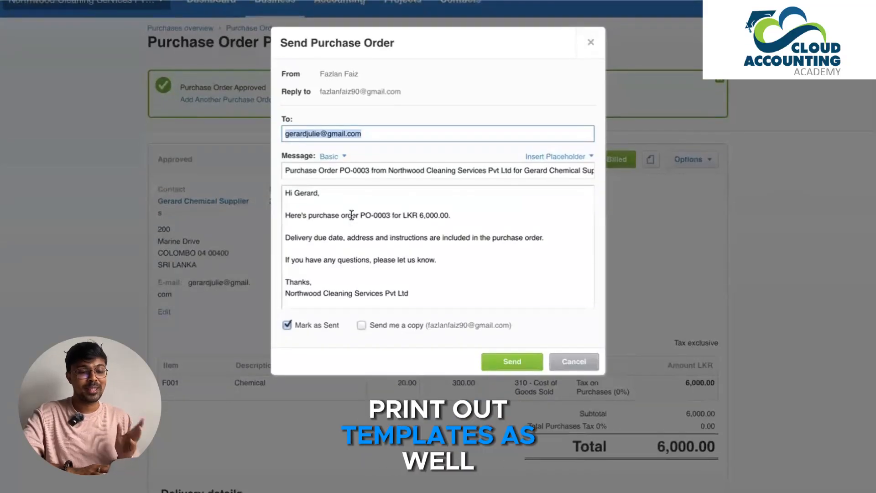
pyautogui.click(507, 362)
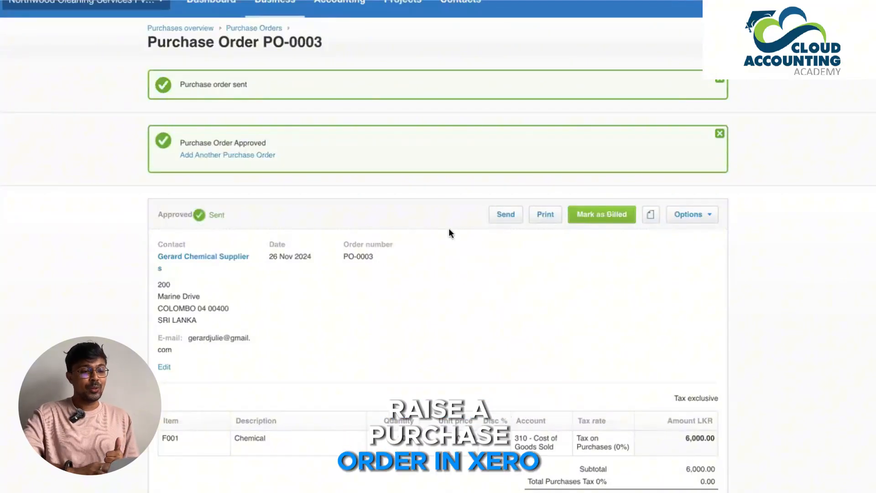
# Step: Go to the business's sales invoices and start a new invoice
pyautogui.scroll(2, 407, 186)
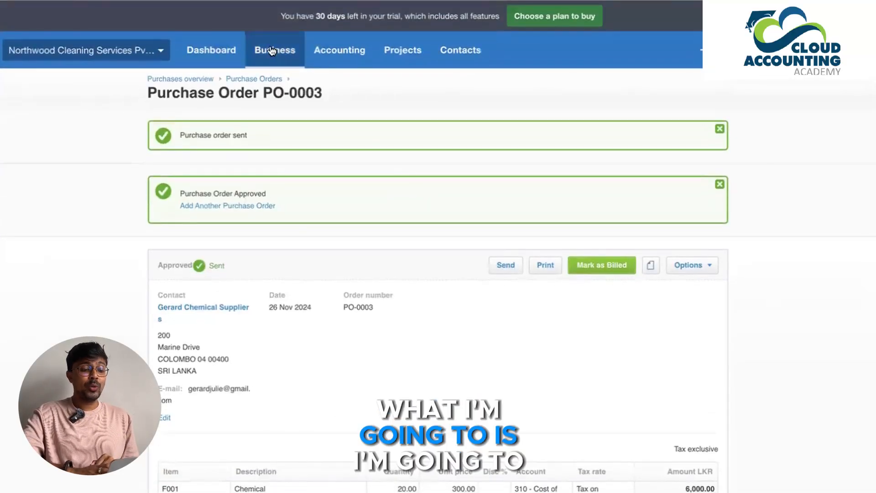
pyautogui.click(282, 55)
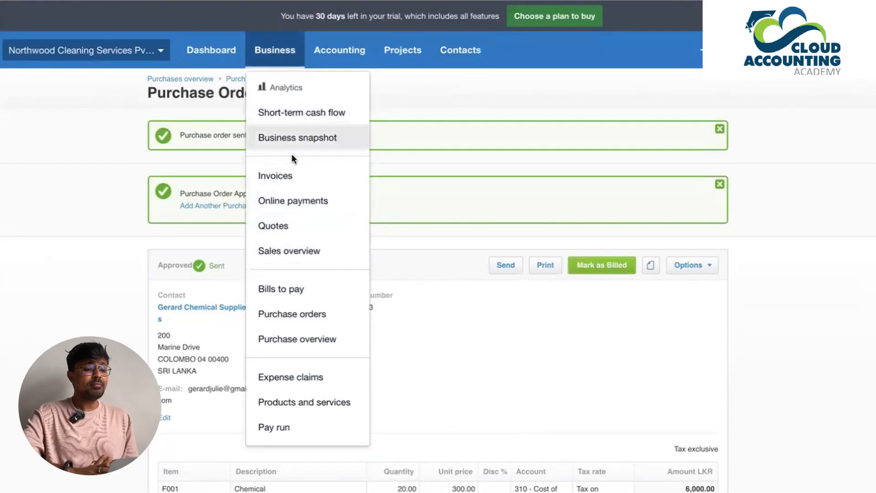
pyautogui.click(292, 181)
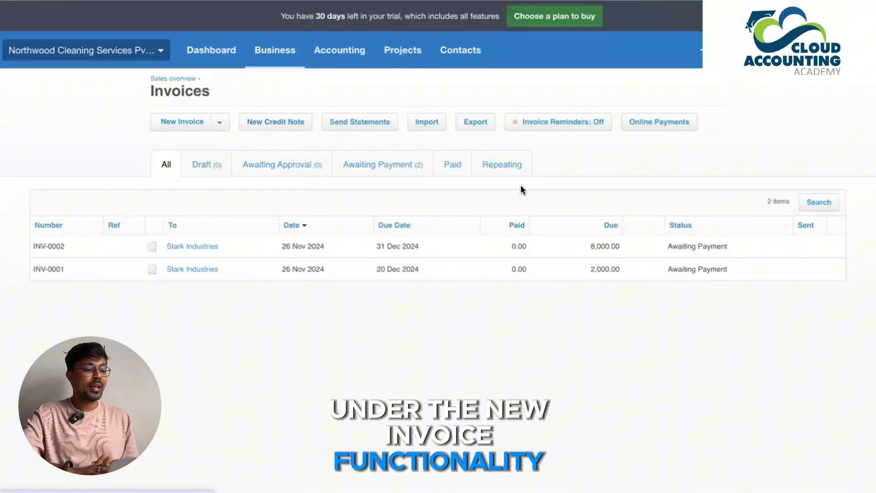
pyautogui.click(184, 129)
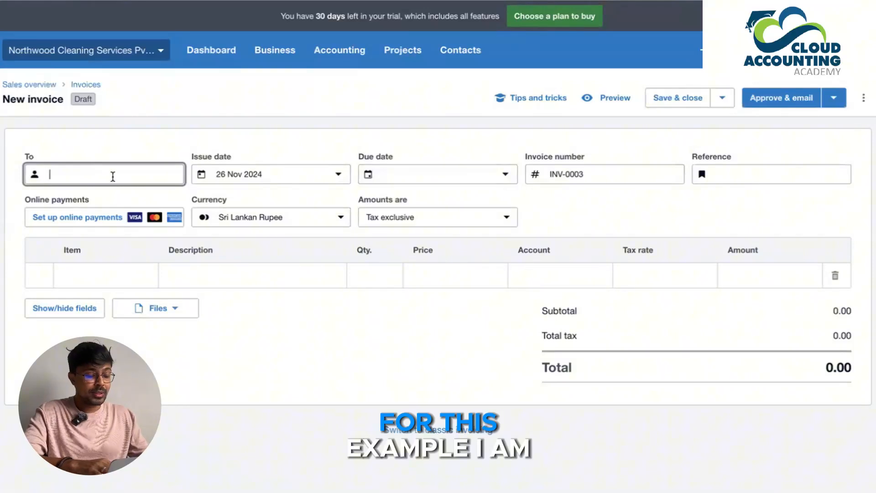
# Step: Address the invoice to Stark Industries and set its due date to the end of next month, 31 Dec 2024
pyautogui.write('start')
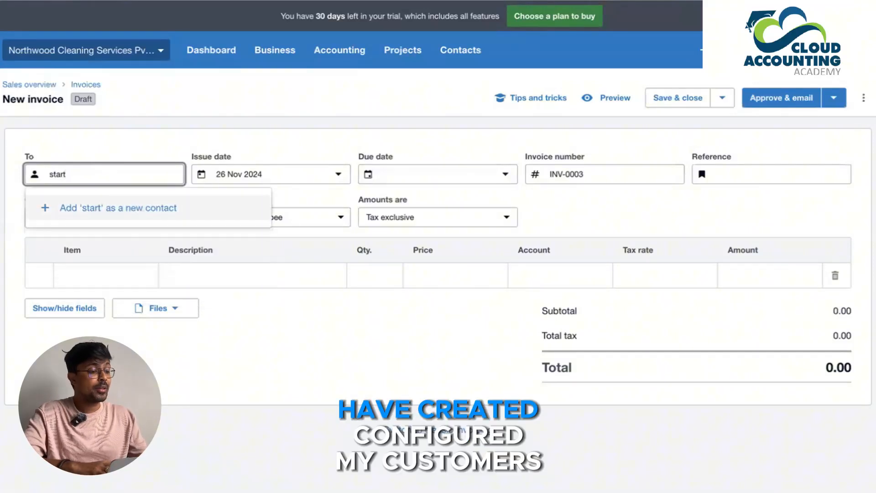
pyautogui.press('BackSpace')
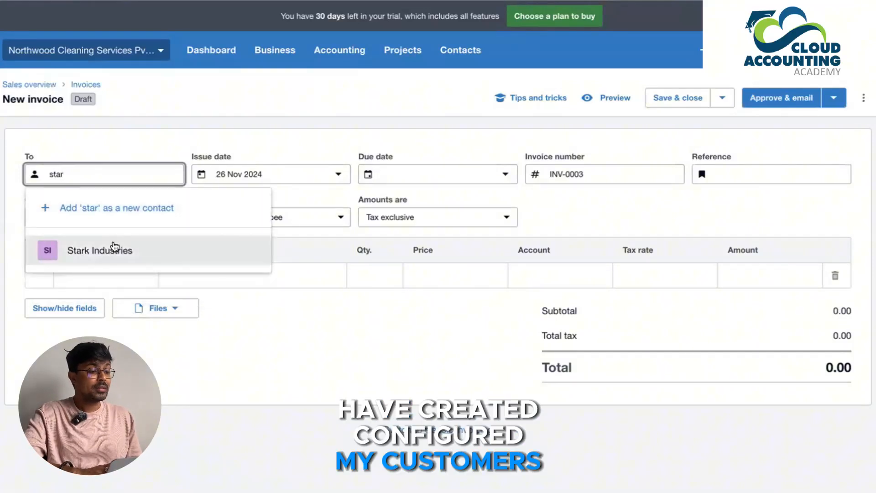
pyautogui.click(113, 250)
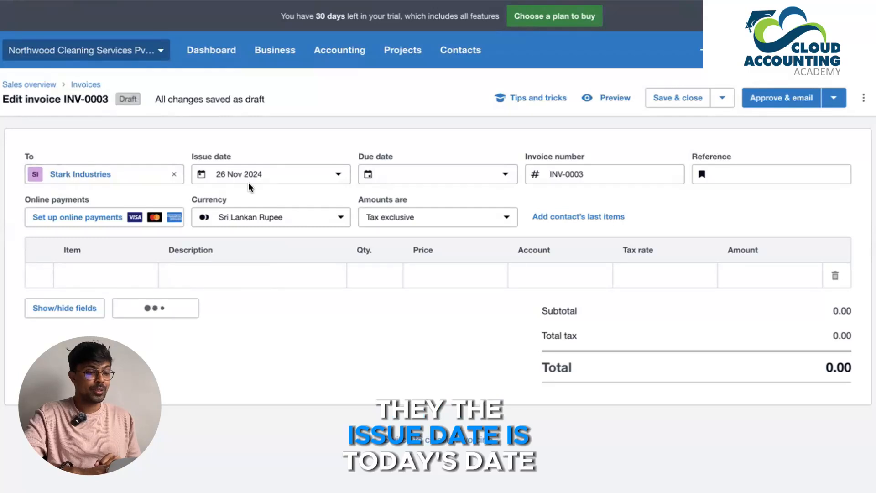
pyautogui.click(505, 176)
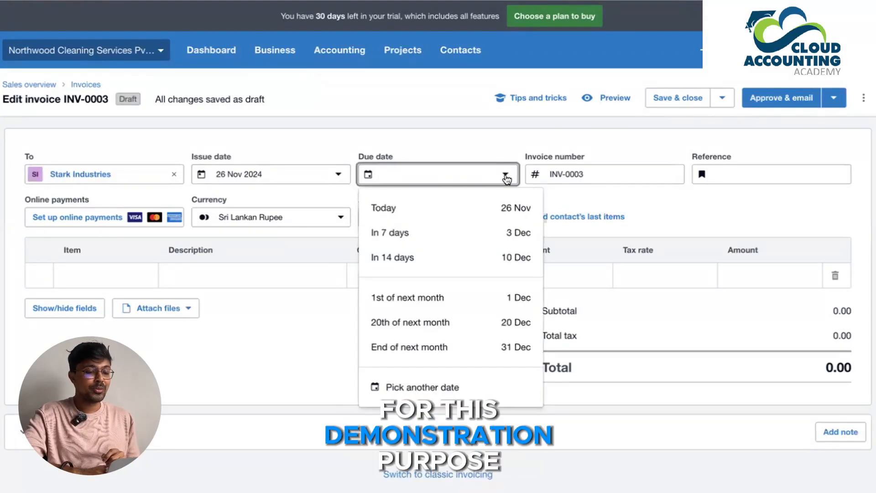
pyautogui.click(453, 347)
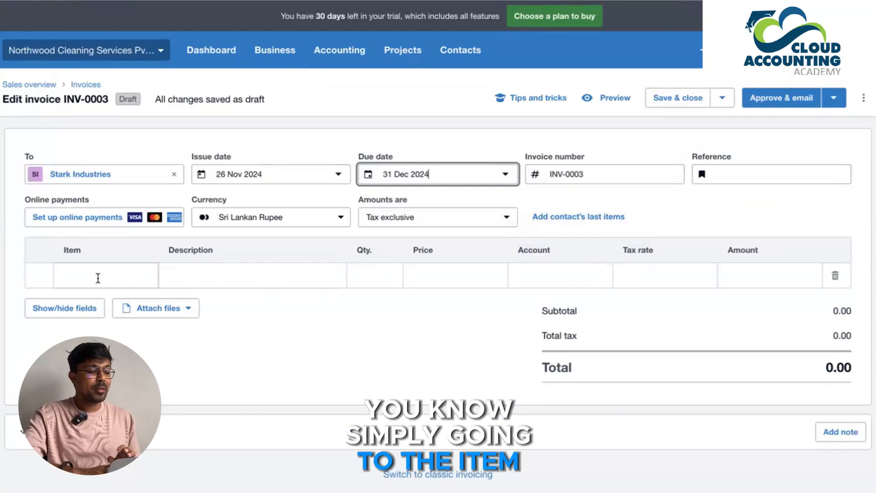
# Step: Add the S001 House Cleaning Services item to the first invoice line with a quantity of 8
pyautogui.click(97, 277)
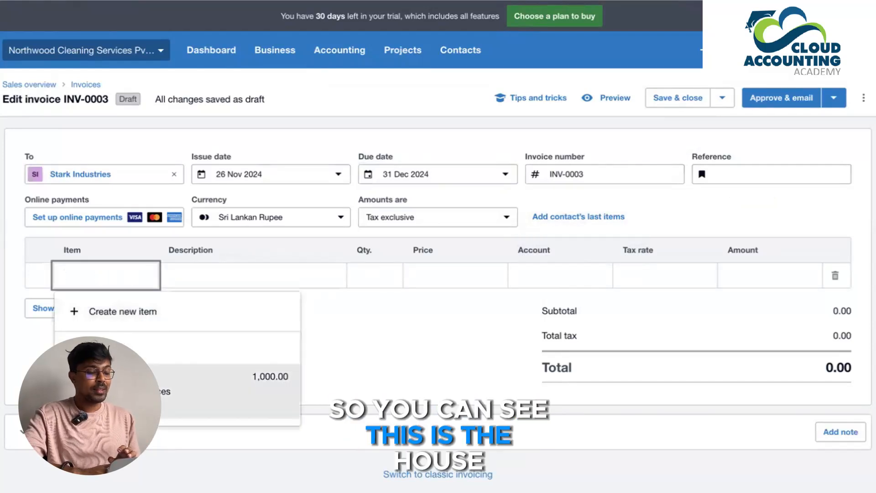
pyautogui.click(109, 388)
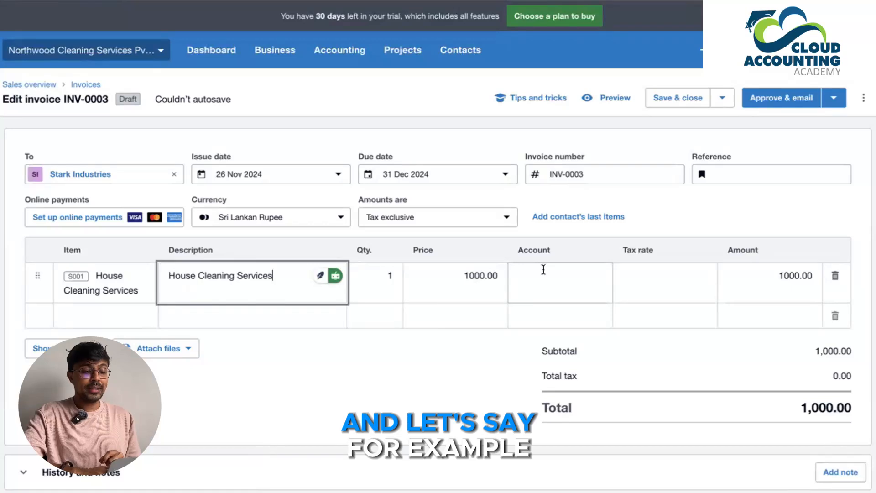
pyautogui.click(377, 279)
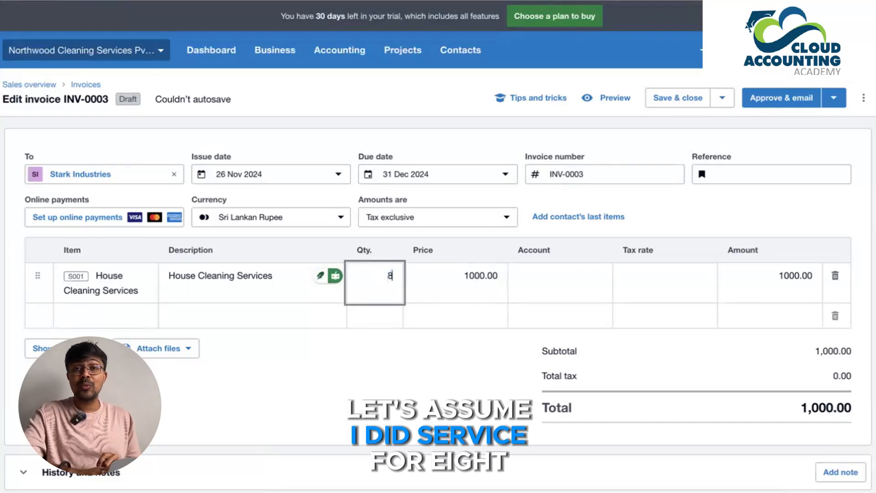
# Step: Assign the House Cleaning Services line to account 200 - Sales and keep the tax rate Tax on Sales (0%)
pyautogui.click(538, 281)
pyautogui.scroll(-1, 554, 132)
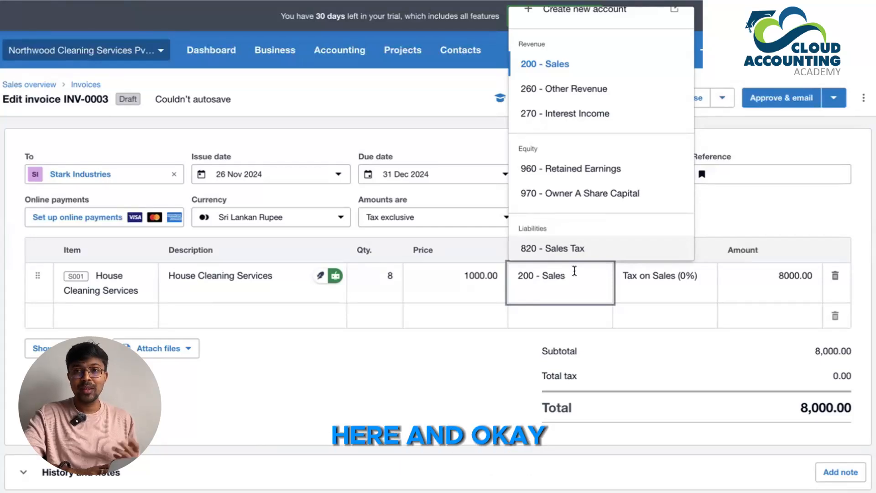
pyautogui.click(652, 286)
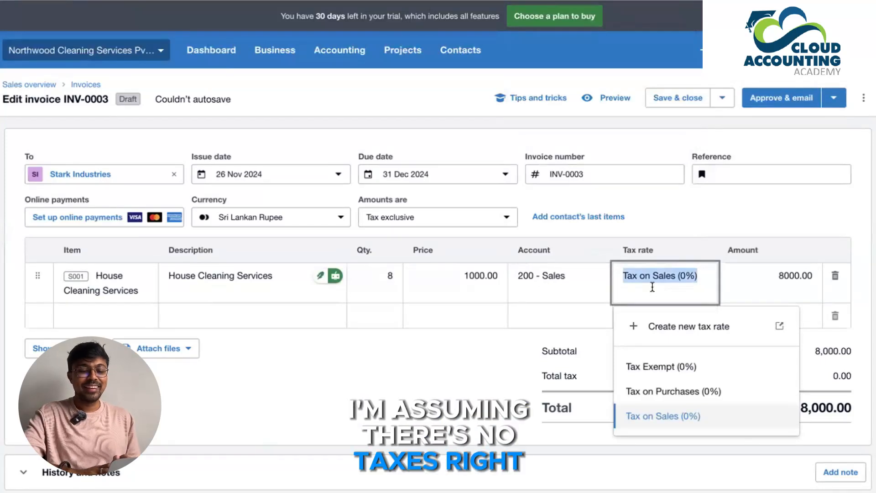
pyautogui.click(472, 341)
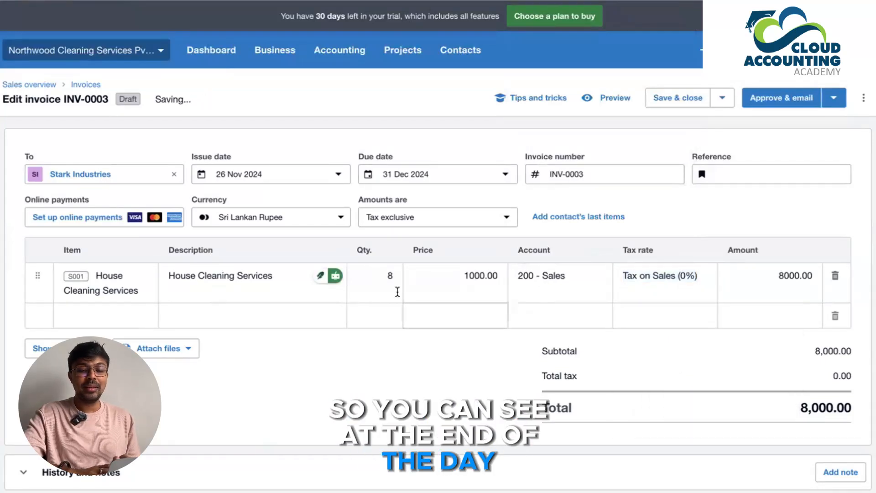
# Step: Check the draft Stark Industries invoice's saving options and approve the invoice without emailing it
pyautogui.click(573, 270)
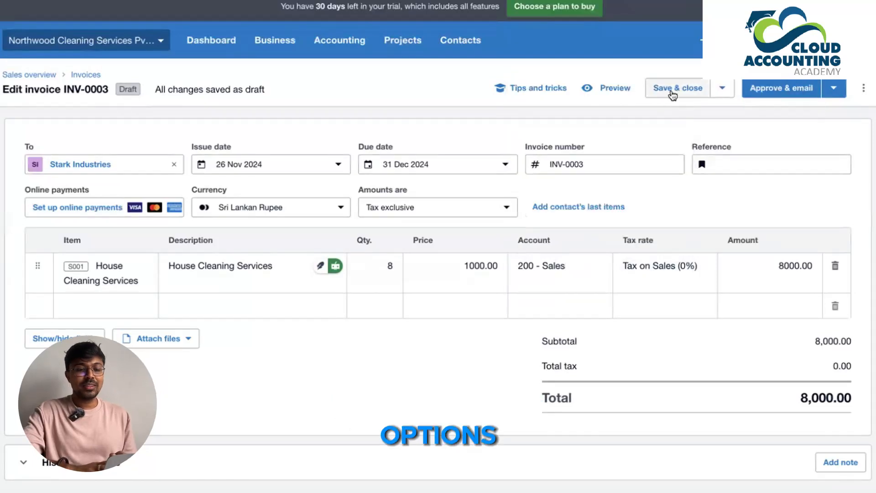
pyautogui.click(723, 93)
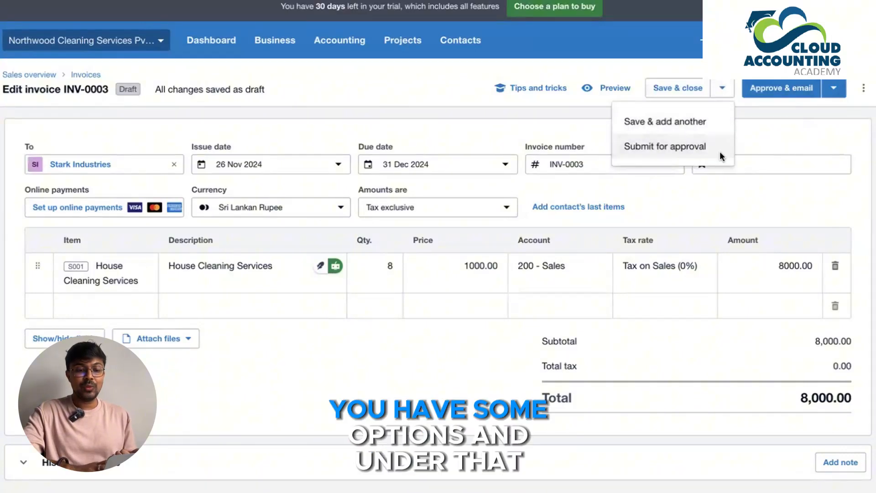
pyautogui.click(836, 94)
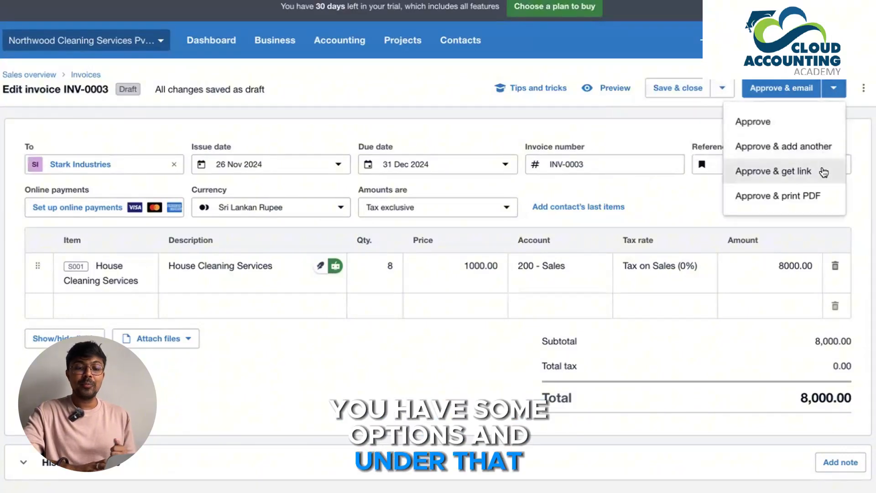
pyautogui.click(816, 131)
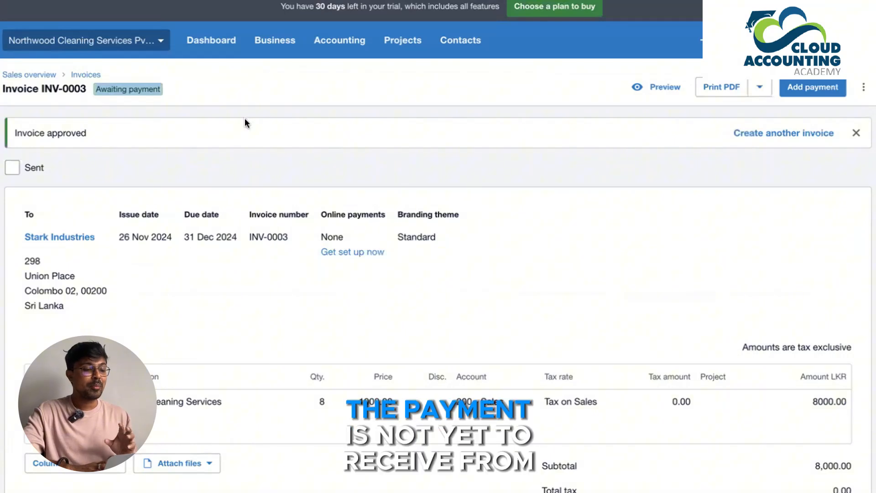
# Step: Review the approved Stark Industries invoice's details and view its PDF printing options
pyautogui.scroll(-1, 505, 264)
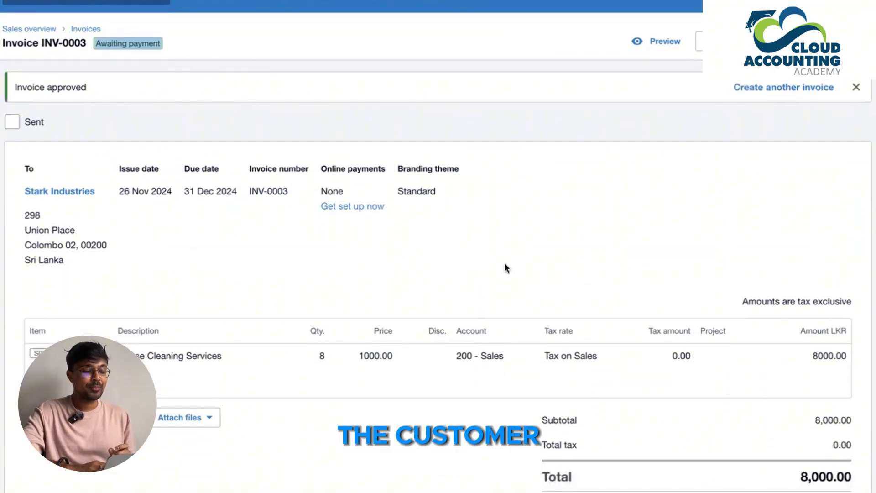
pyautogui.scroll(1, 505, 267)
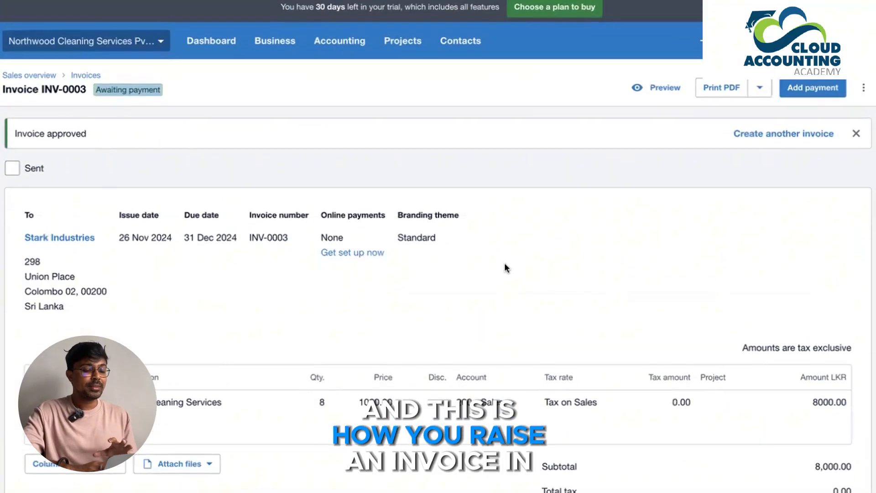
pyautogui.click(759, 86)
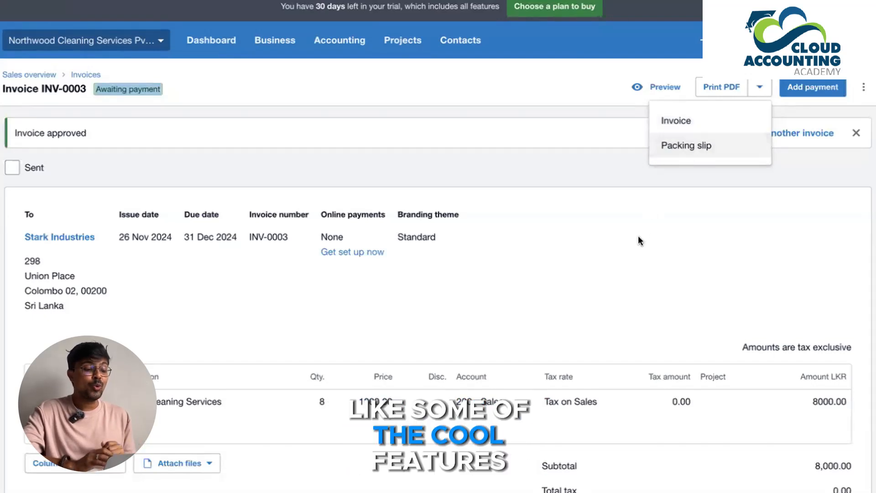
pyautogui.scroll(-1, 638, 235)
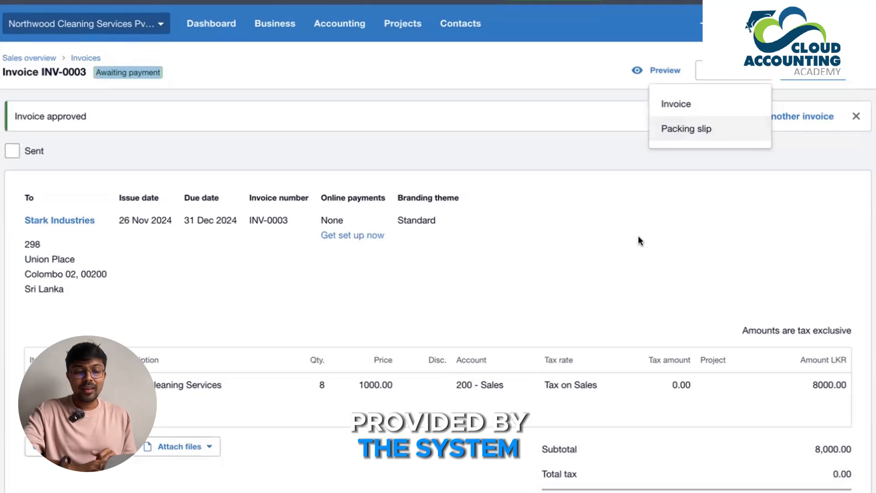